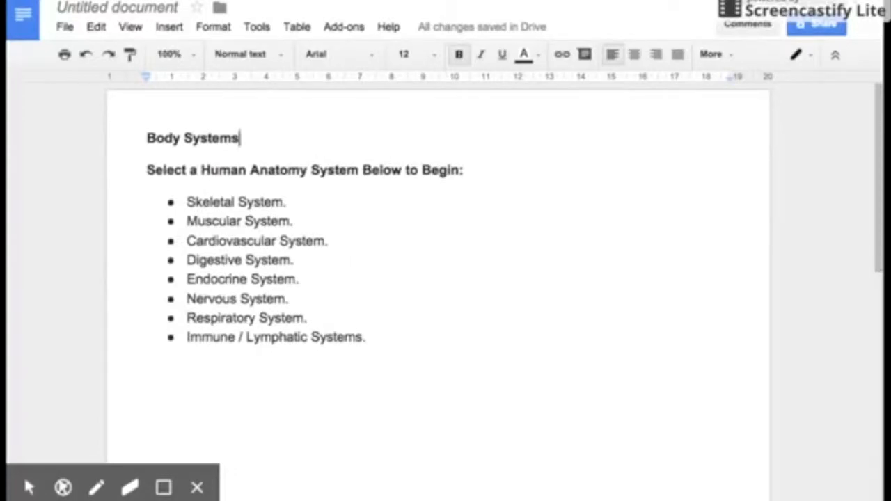
# - Rename the untitled document "Body Systems"
pyautogui.tripleClick(209, 143)
pyautogui.click(133, 12)
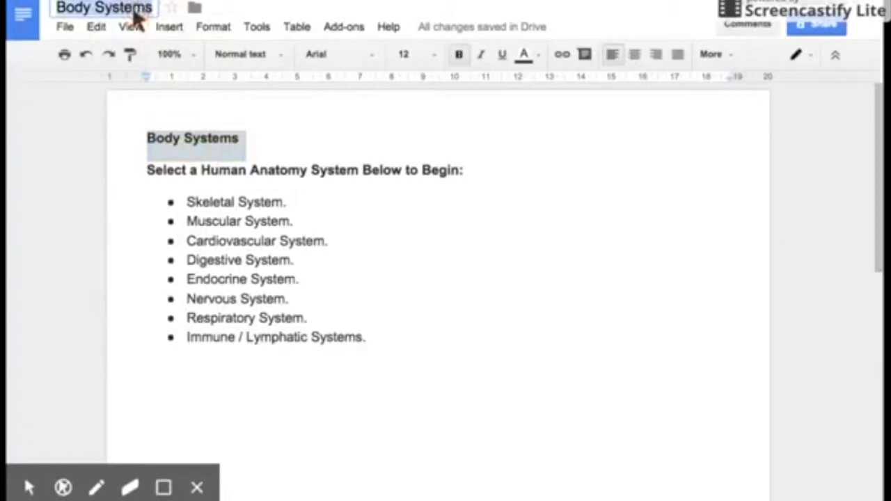
pyautogui.press('Return')
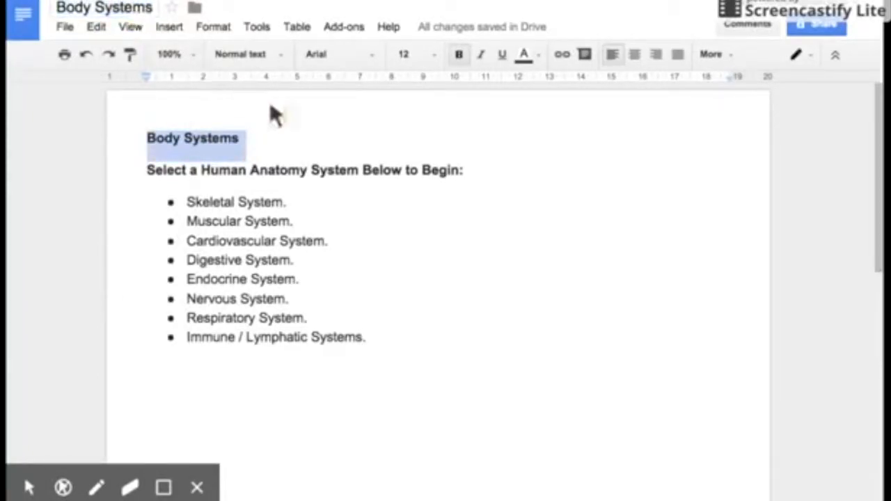
pyautogui.click(291, 146)
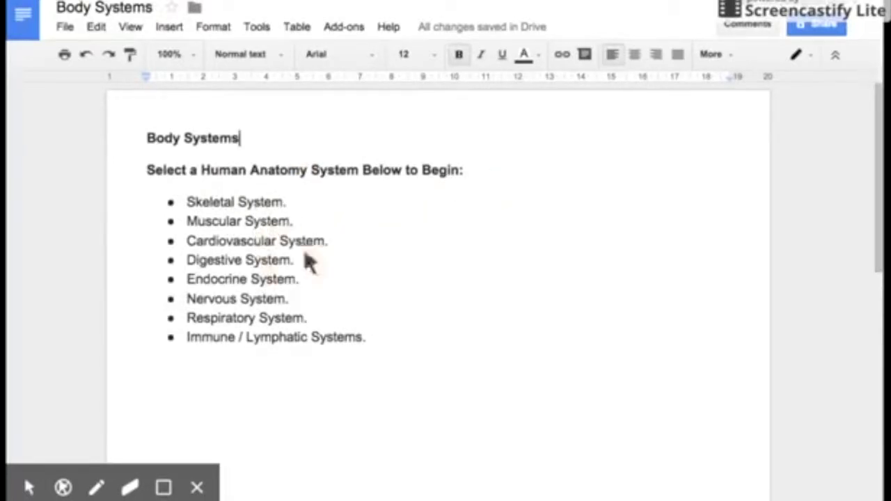
# - Delete the period at the end of the "Skeletal System" list item
pyautogui.click(285, 203)
pyautogui.press('Home')
pyautogui.click(286, 203)
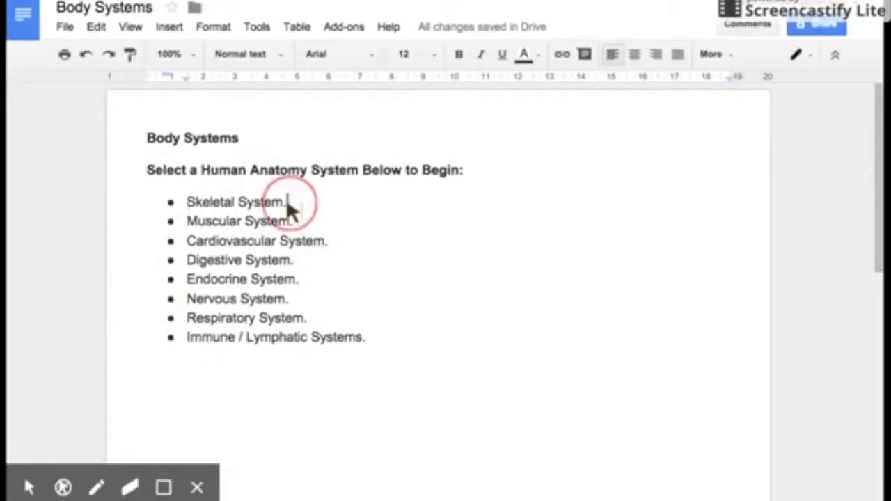
pyautogui.press('BackSpace')
pyautogui.click(286, 203)
# - Apply the Heading 3 style to all the body system list items, from Skeletal System to Immune / Lymphatic Systems
pyautogui.moveTo(287, 203); pyautogui.dragTo(183, 204)
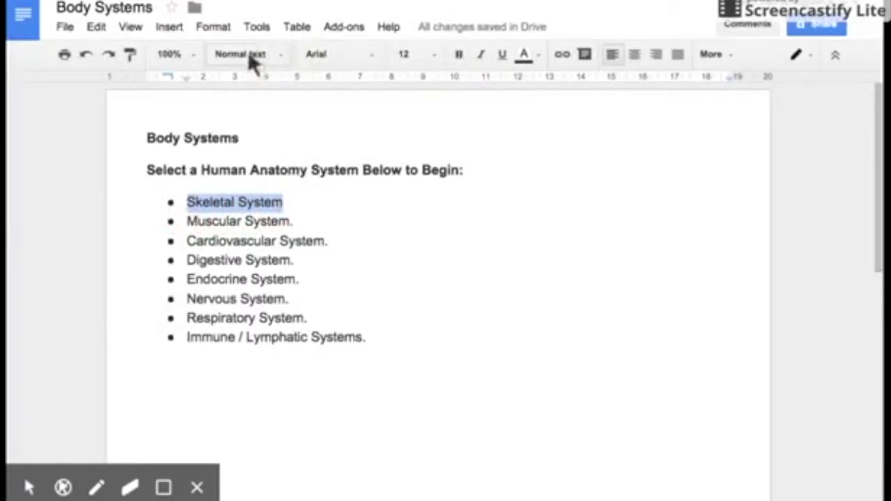
pyautogui.click(284, 56)
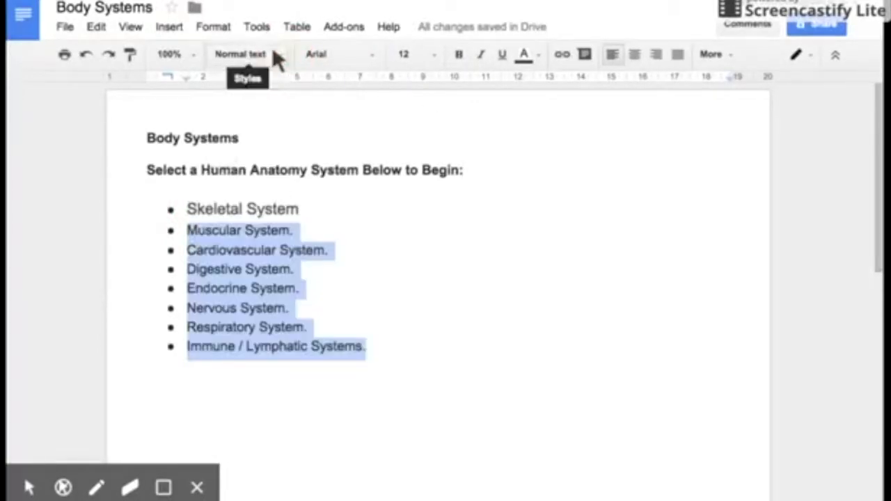
pyautogui.click(272, 54)
pyautogui.click(275, 340)
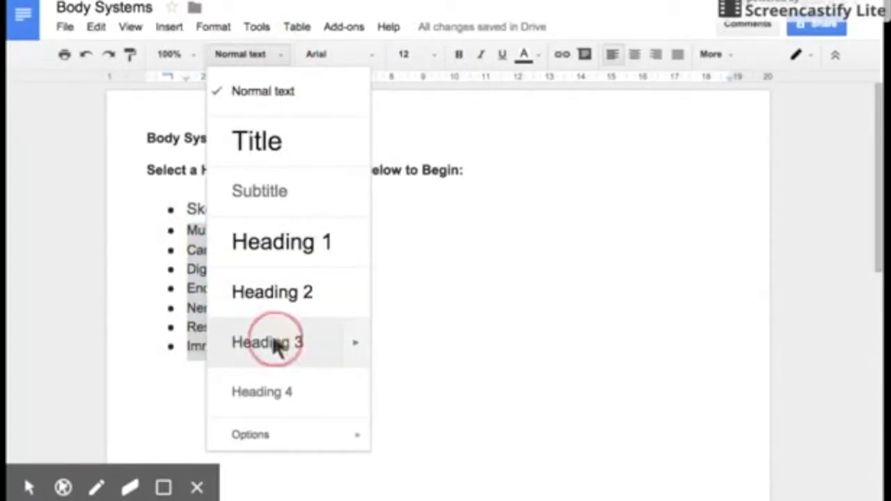
pyautogui.click(327, 209)
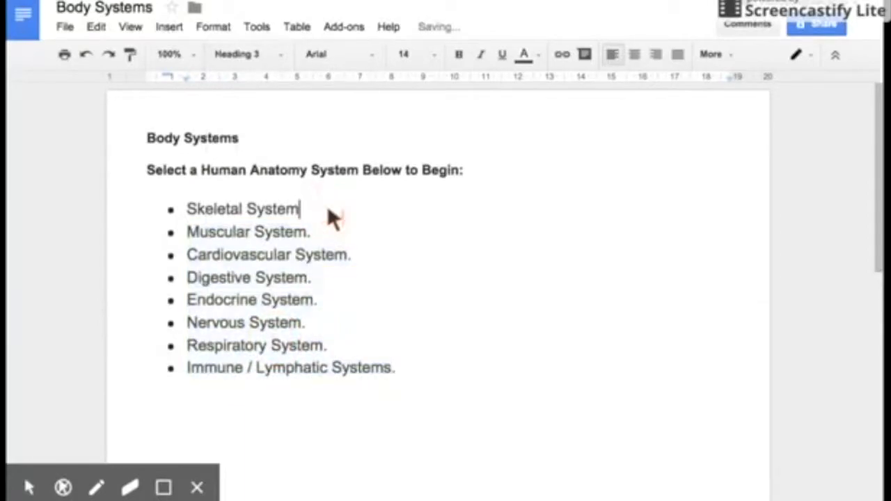
pyautogui.press('Return')
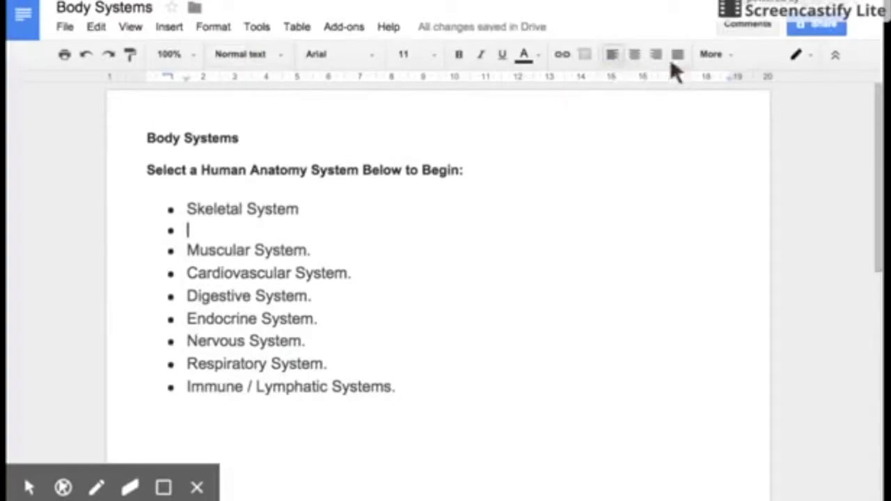
pyautogui.click(729, 57)
pyautogui.click(593, 90)
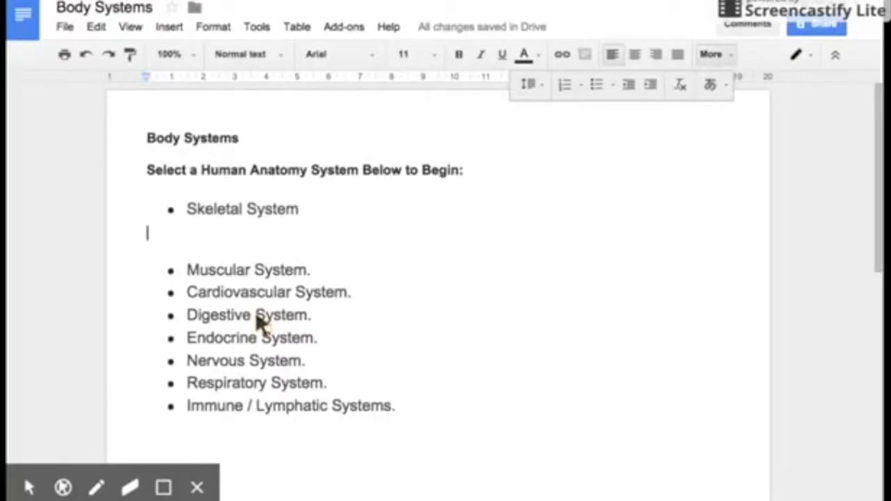
pyautogui.press('BackSpace')
pyautogui.press('BackSpace')
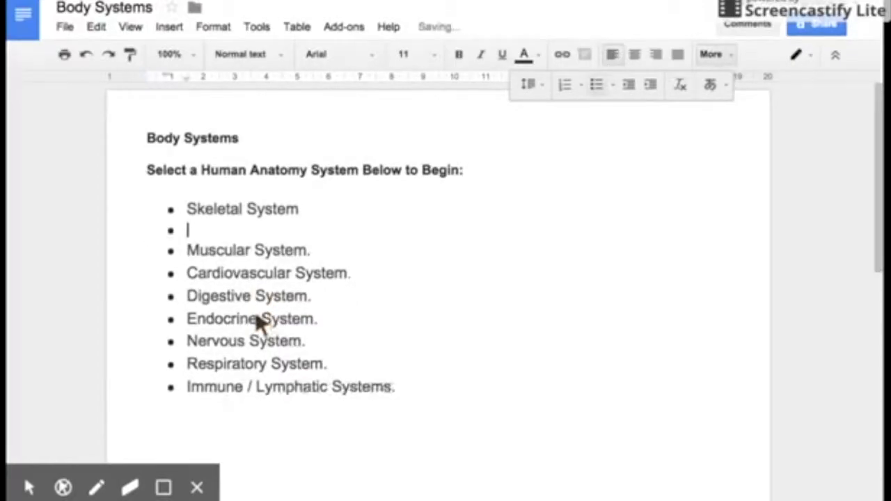
# - Remove the bullets from all the body system headings
pyautogui.moveTo(396, 368); pyautogui.dragTo(167, 199)
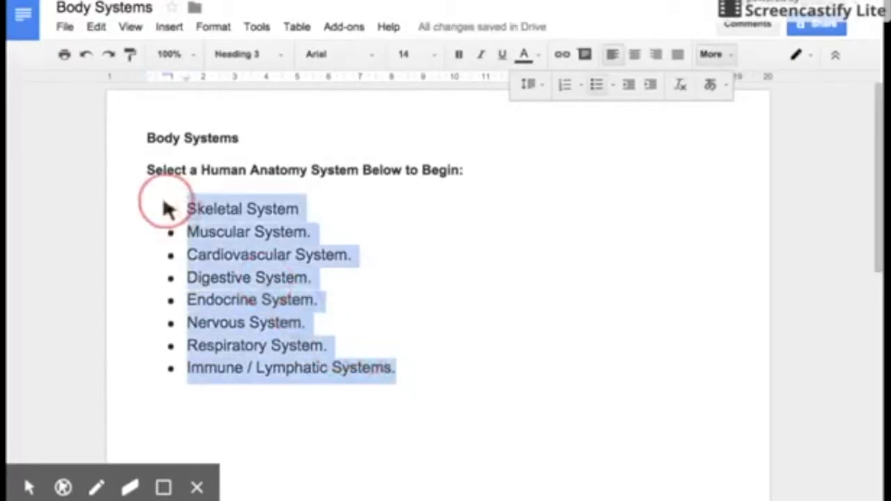
pyautogui.click(597, 84)
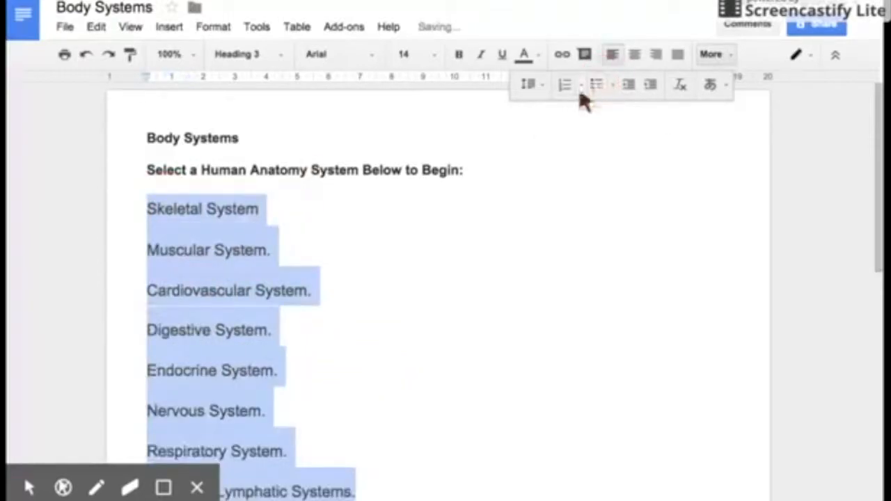
# - Add the placeholder lines "Student names here" and "Student content here." below the Skeletal System heading
pyautogui.click(303, 203)
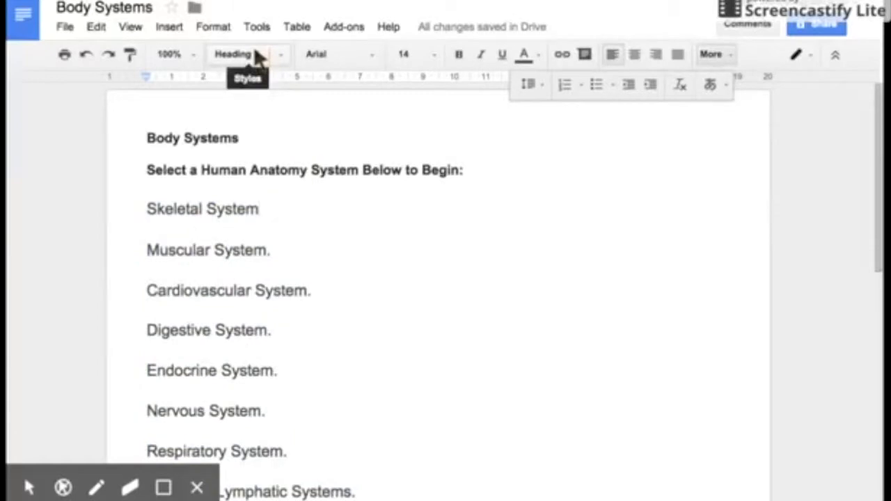
pyautogui.press('Return')
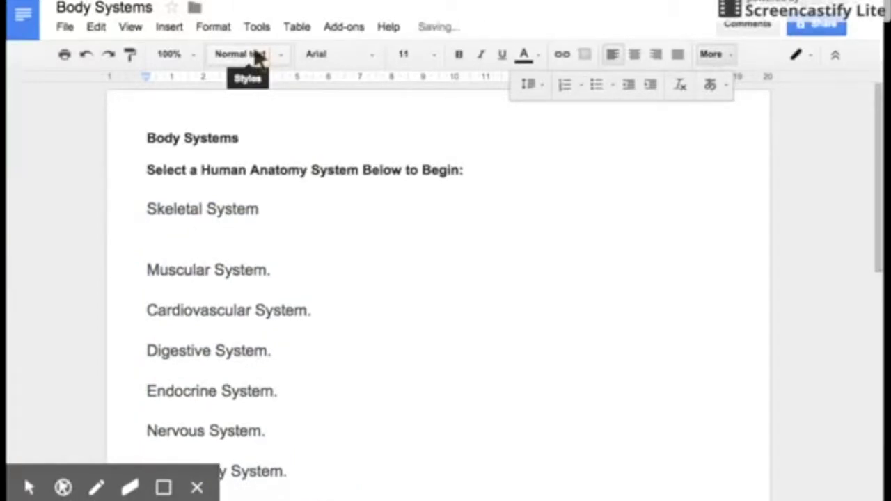
pyautogui.write('Student na')
pyautogui.write('mes here')
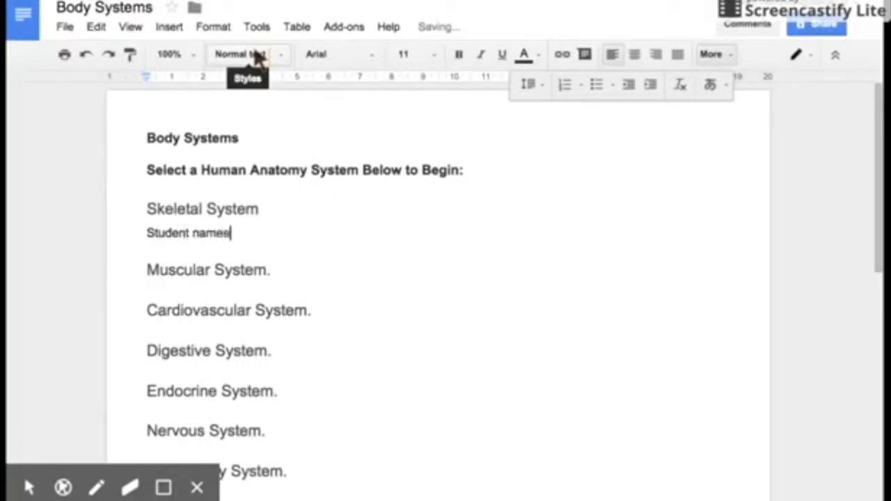
pyautogui.press('Return')
pyautogui.write('St')
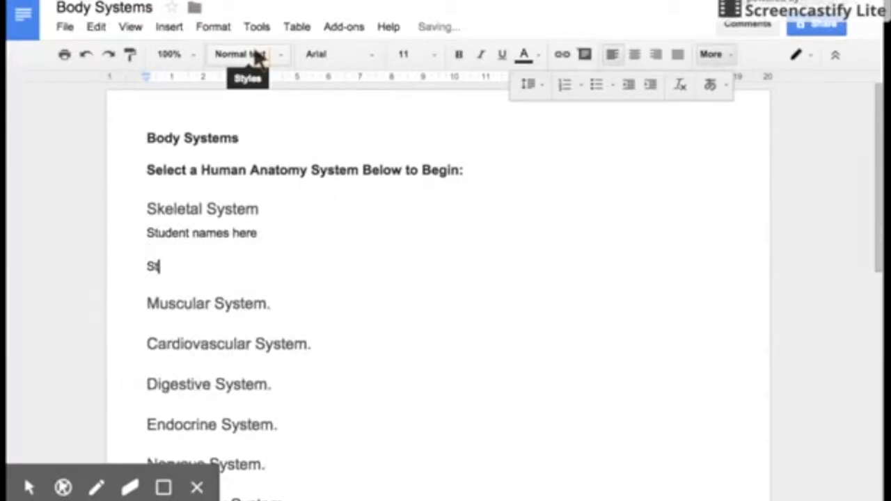
pyautogui.write('udent cont')
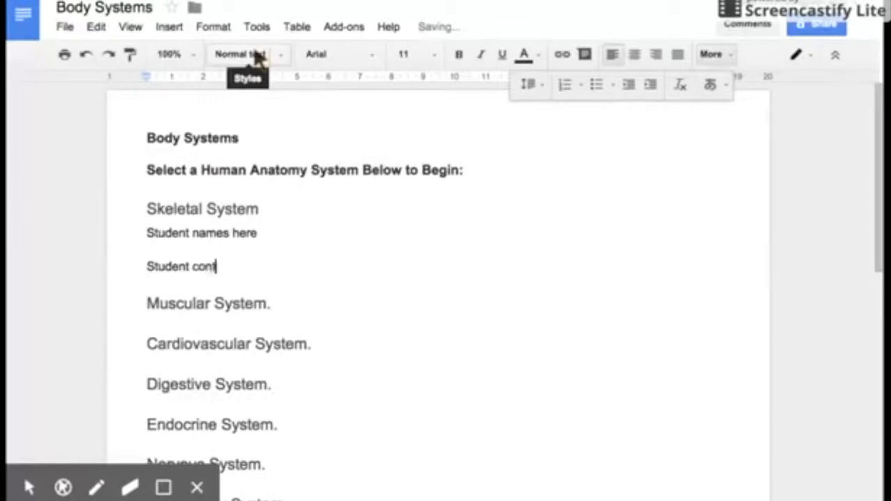
pyautogui.write('ent here.')
pyautogui.press('Return')
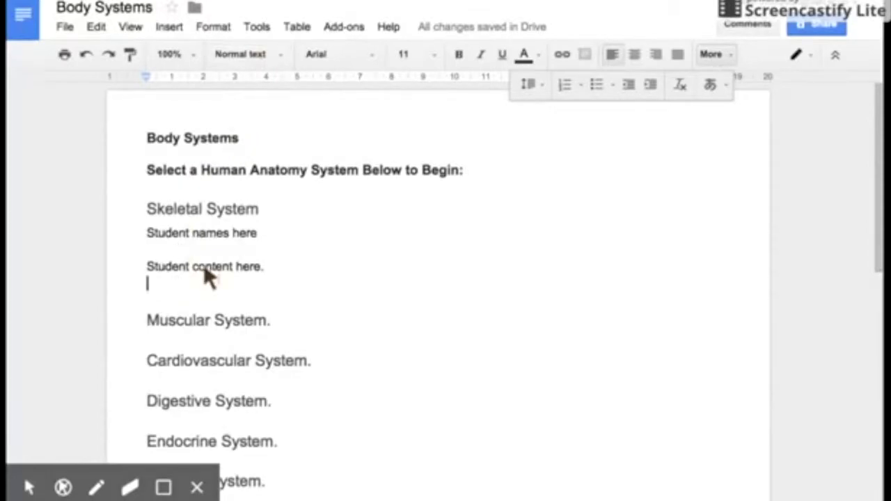
# - Remove the colon after "Select a Human Anatomy System Below to Begin" and insert a table of contents on a new line beneath it
pyautogui.click(263, 181)
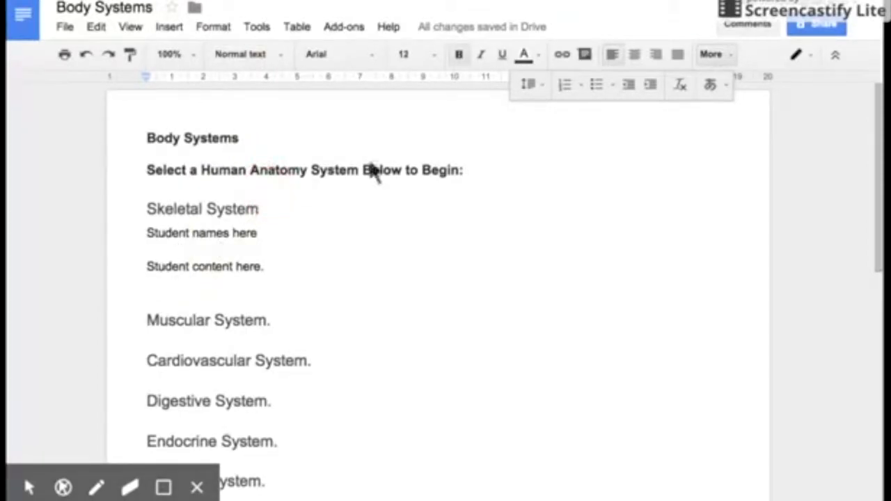
pyautogui.click(493, 174)
pyautogui.press('BackSpace')
pyautogui.press('Return')
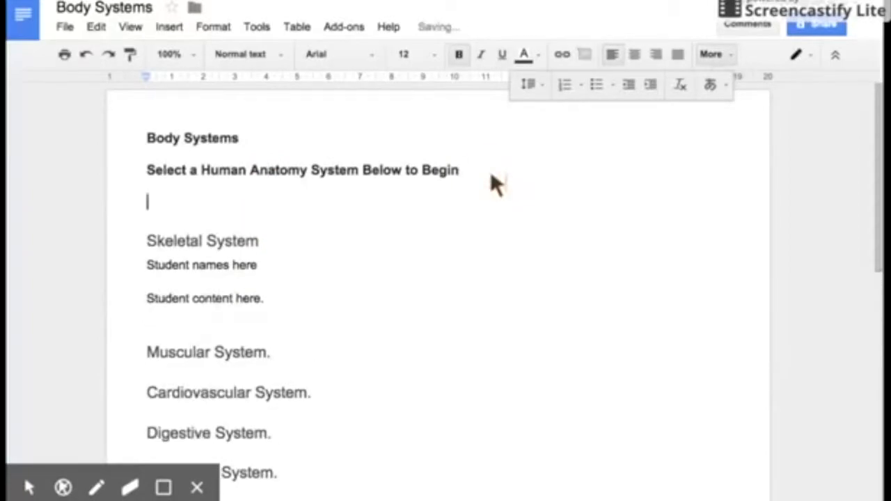
pyautogui.click(174, 27)
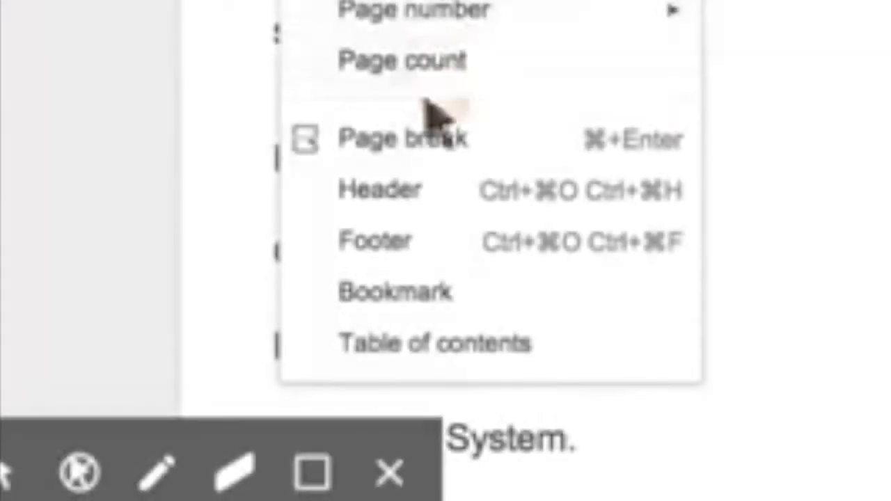
pyautogui.click(428, 344)
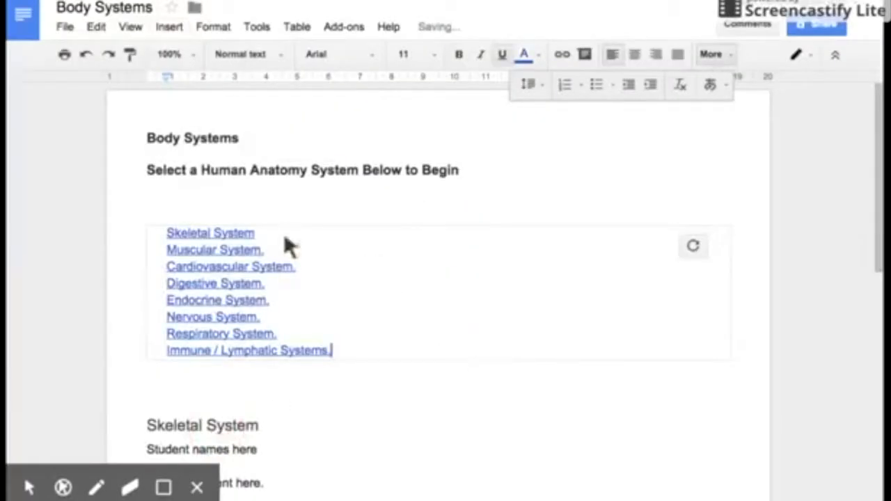
# - Test the Nervous System link in the table of contents and return to the start of the document
pyautogui.click(227, 317)
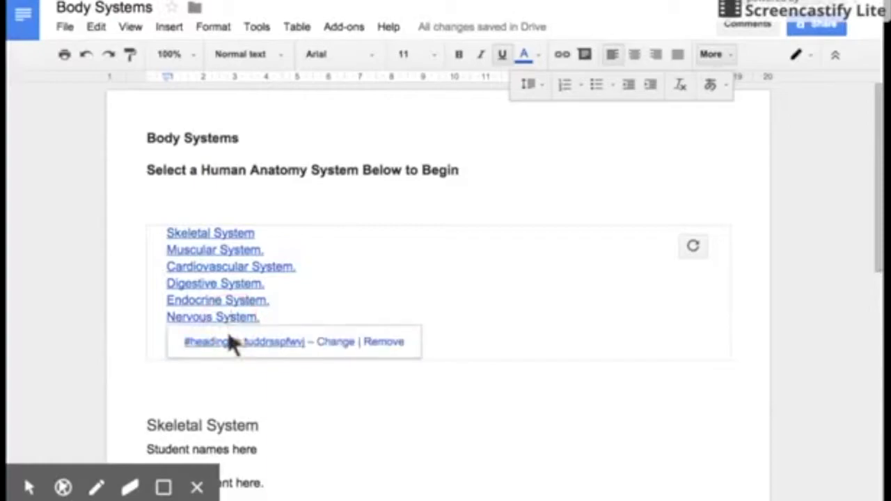
pyautogui.click(229, 340)
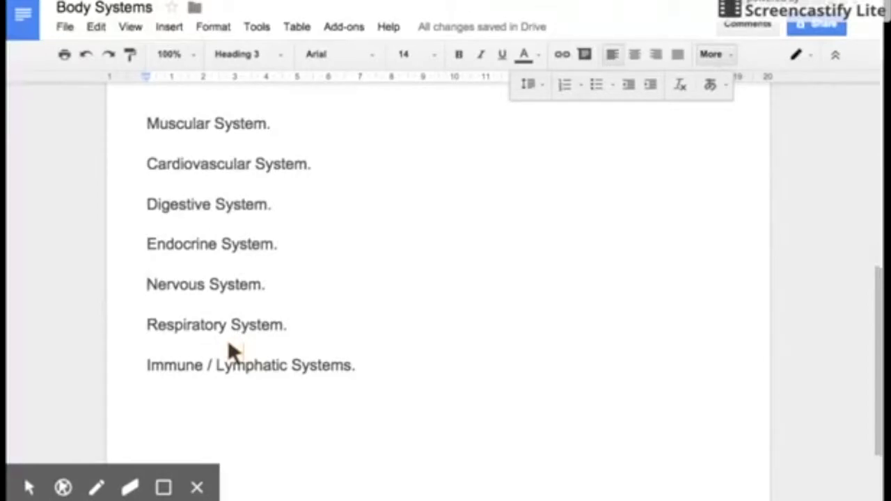
pyautogui.scroll(6, 227, 340)
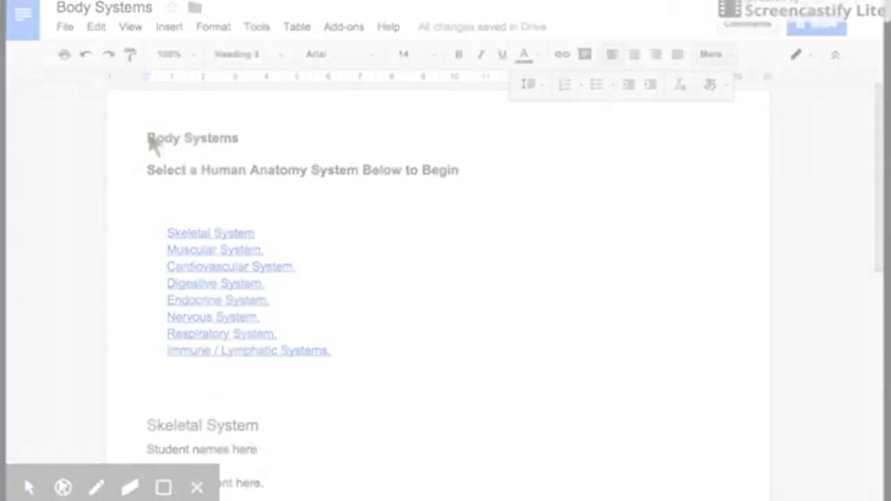
# - Insert a bookmark at the beginning of the "Body Systems" title
pyautogui.click(149, 139)
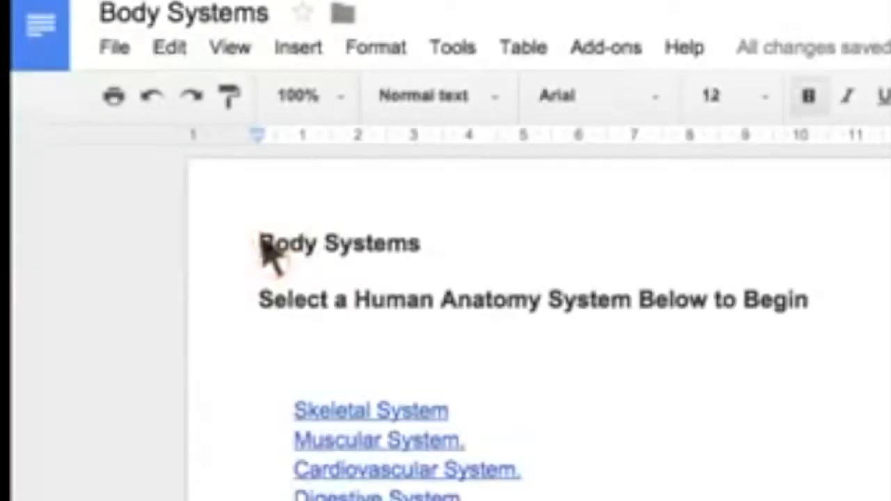
pyautogui.click(299, 48)
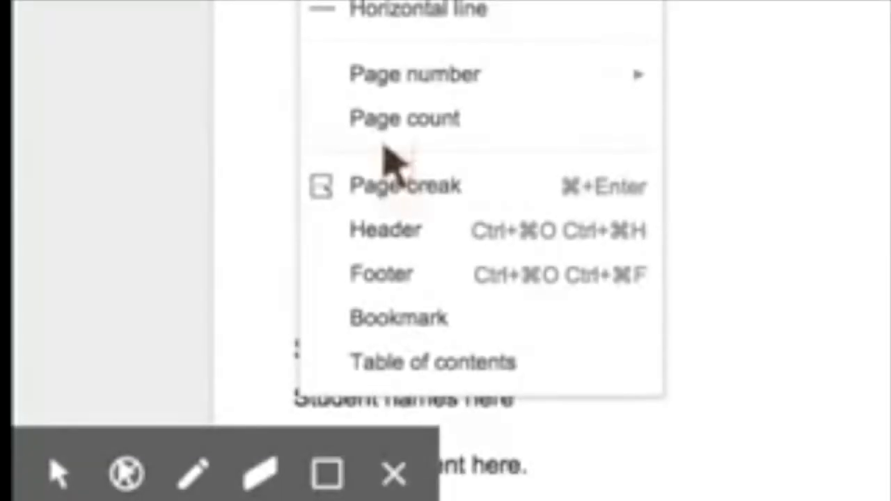
pyautogui.click(430, 325)
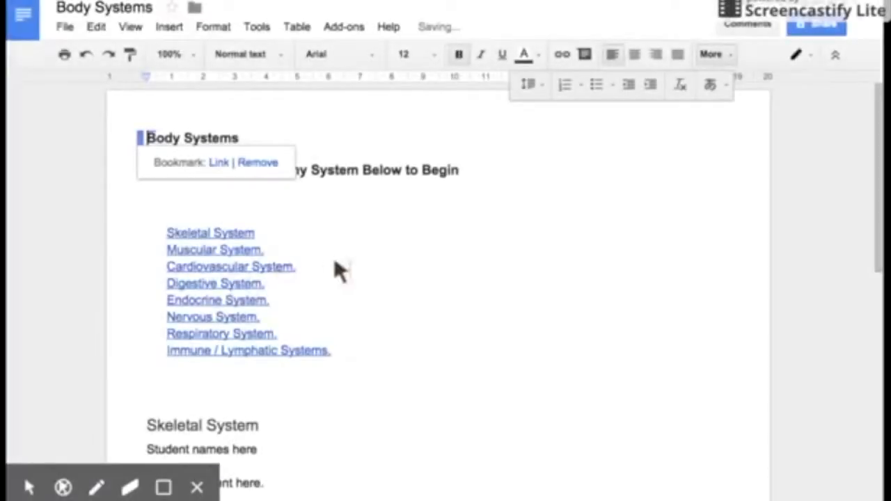
pyautogui.click(333, 257)
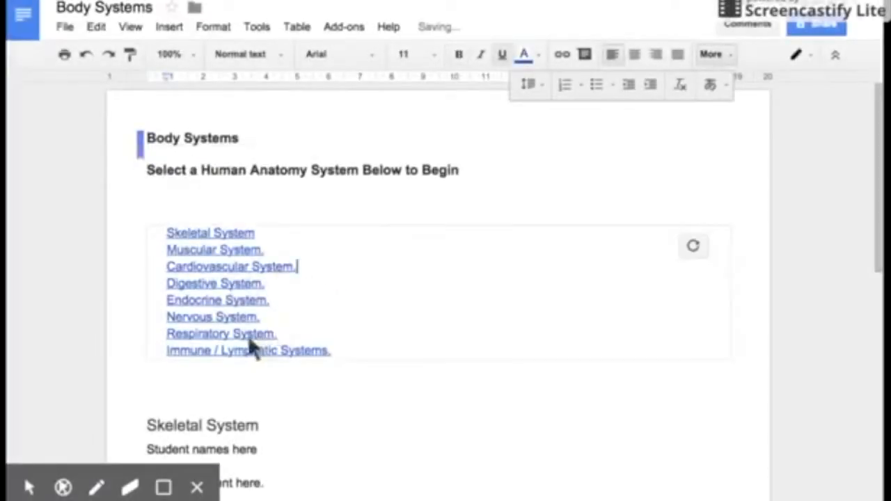
# - Follow the table of contents link to Immune / Lymphatic Systems and add the line "Back to top" below that heading
pyautogui.click(242, 351)
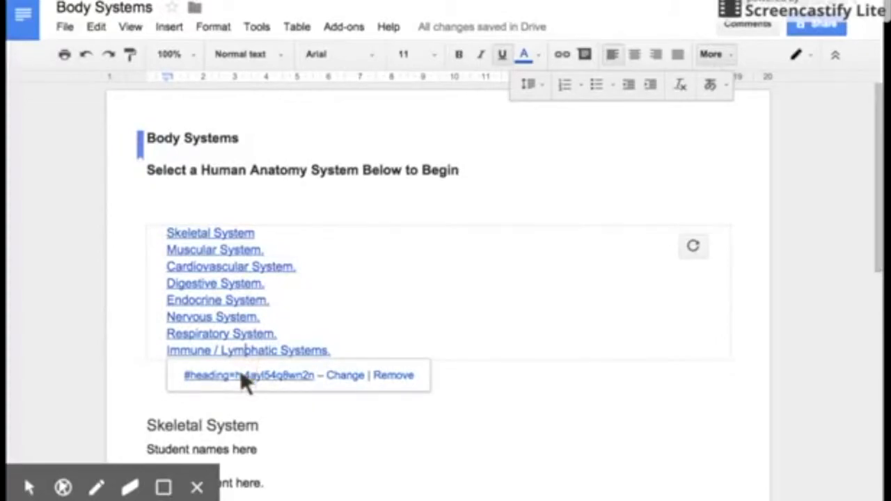
pyautogui.click(241, 375)
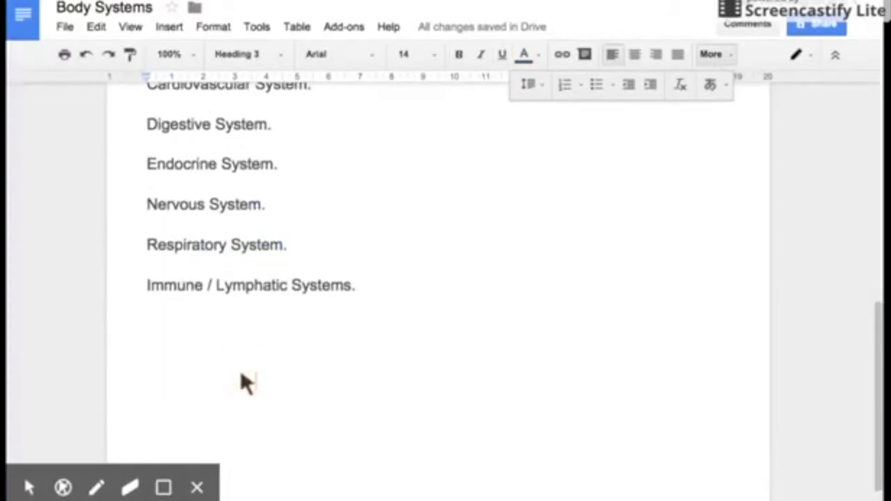
pyautogui.click(366, 314)
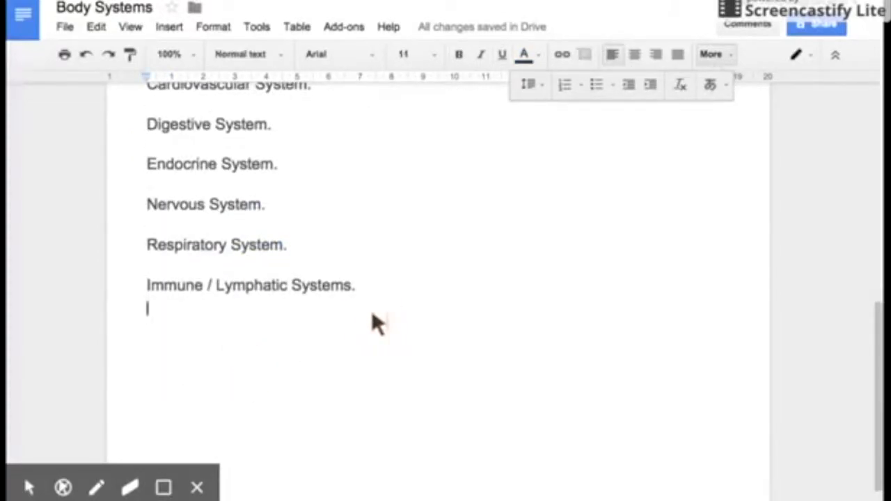
pyautogui.write('back to ')
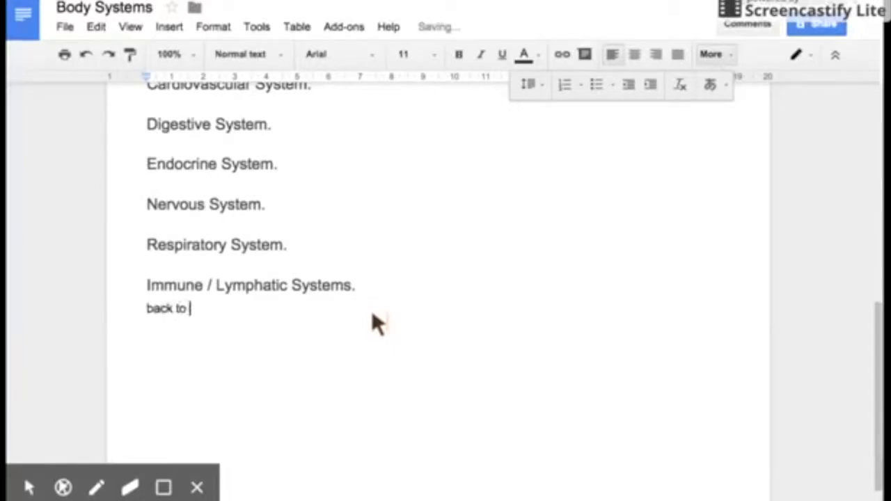
pyautogui.write('top')
pyautogui.press('Home')
pyautogui.press('Right')
pyautogui.press('BackSpace')
pyautogui.write('B')
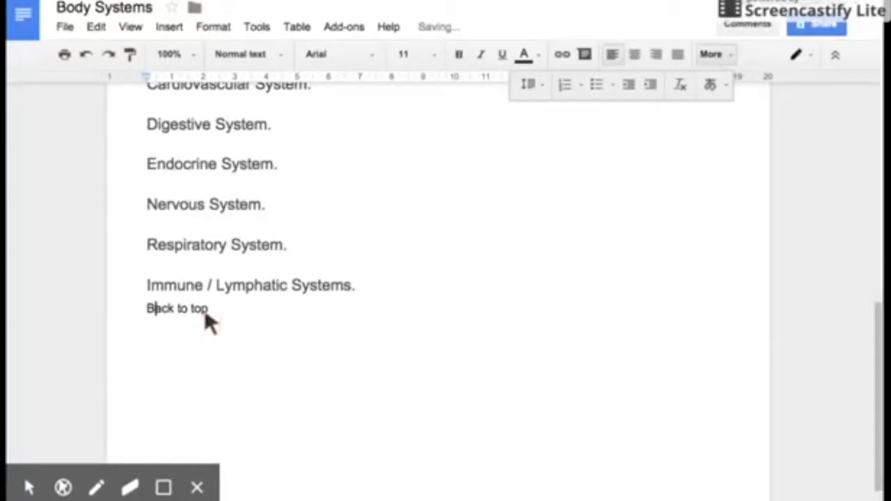
# - Link the "Back to top" text below Immune / Lymphatic Systems to the Body Systems bookmark
pyautogui.moveTo(206, 308); pyautogui.dragTo(147, 311)
pyautogui.hotkey('ctrl', 'c')
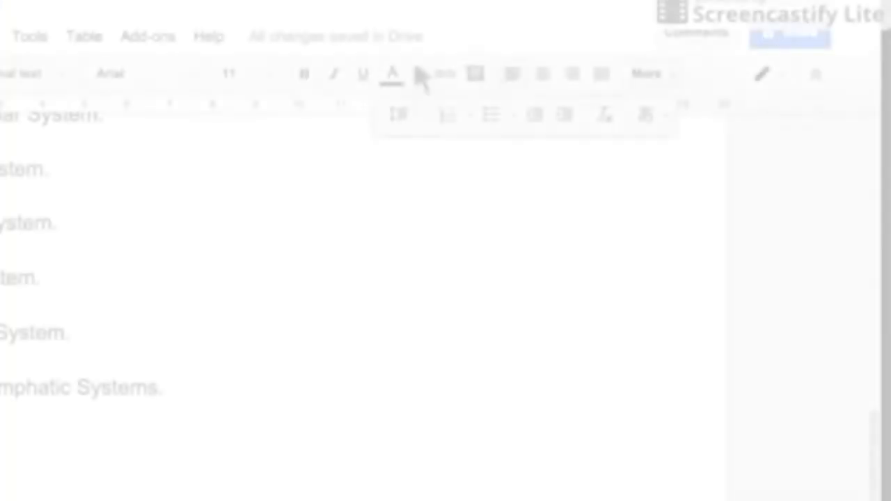
pyautogui.click(445, 82)
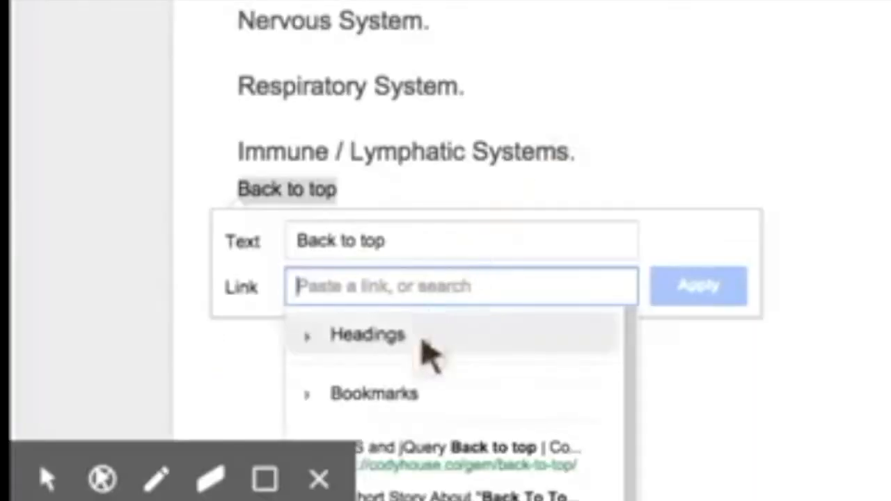
pyautogui.click(409, 399)
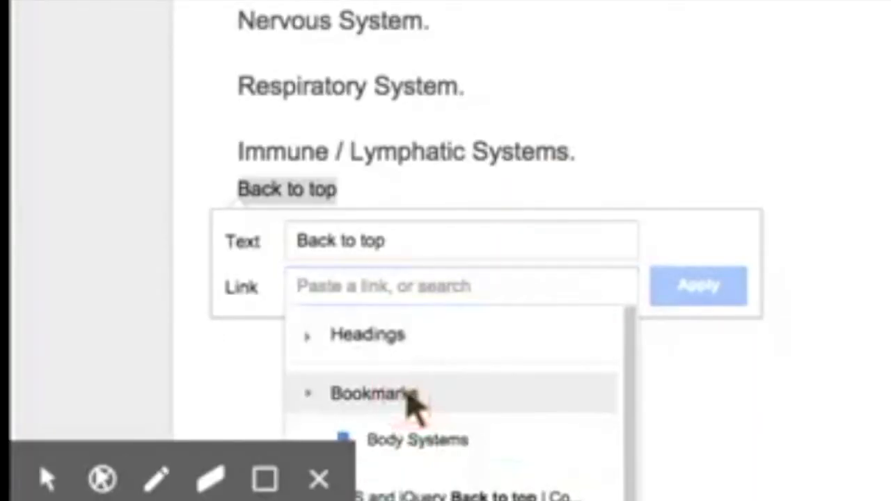
pyautogui.click(417, 440)
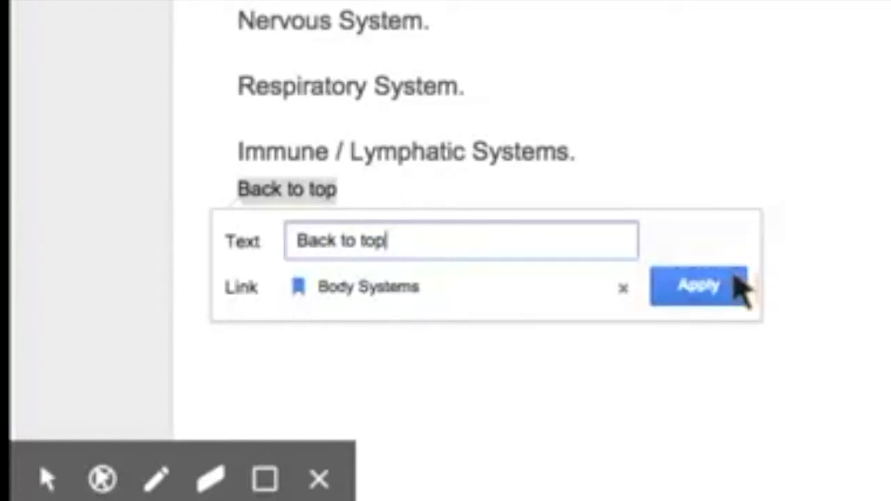
pyautogui.click(698, 285)
# - Copy the linked "Back to top" text onto new lines below the Respiratory System and Nervous System headings
pyautogui.click(291, 196)
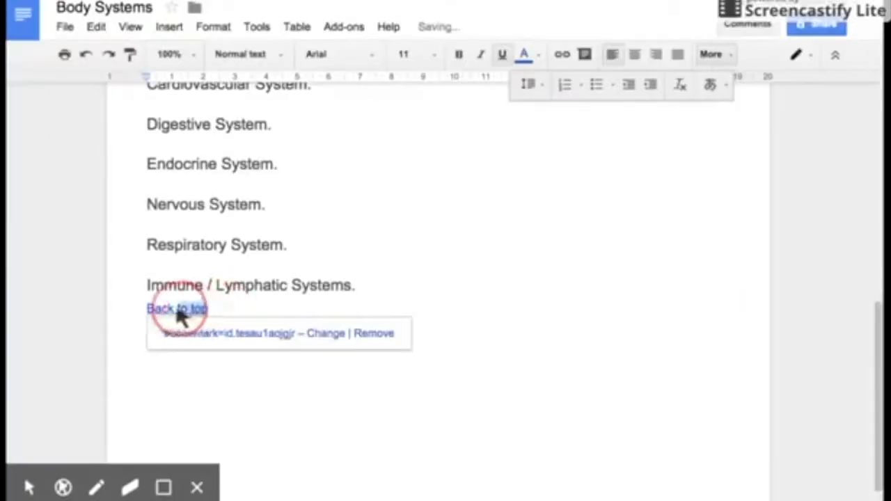
pyautogui.moveTo(180, 314); pyautogui.dragTo(149, 311)
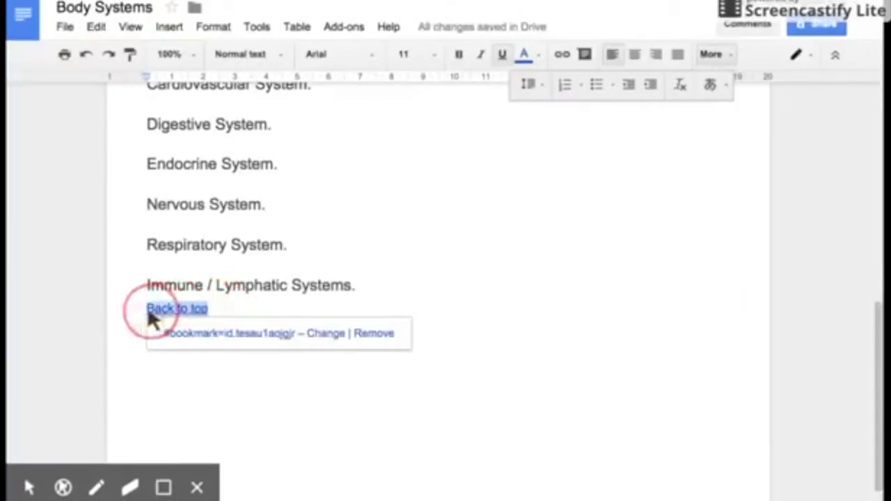
pyautogui.click(159, 259)
pyautogui.press('End')
pyautogui.press('Return')
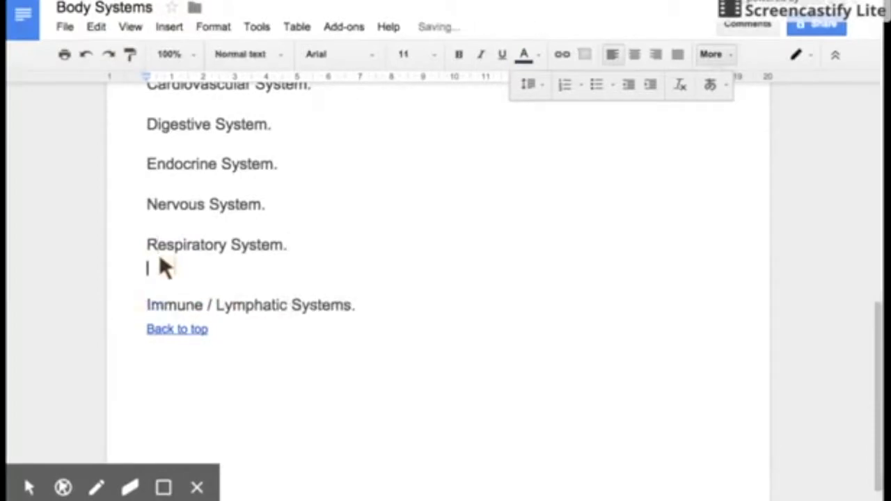
pyautogui.hotkey('ctrl', 'v')
pyautogui.click(290, 207)
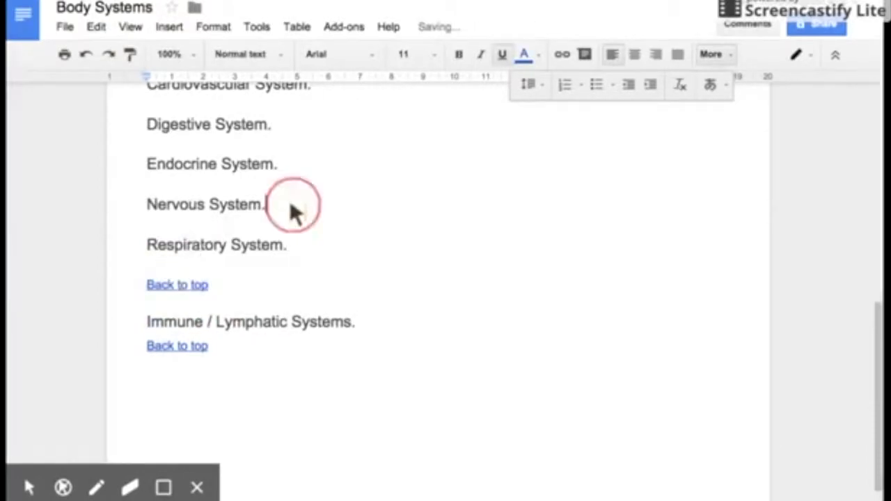
pyautogui.press('Return')
pyautogui.hotkey('ctrl', 'v')
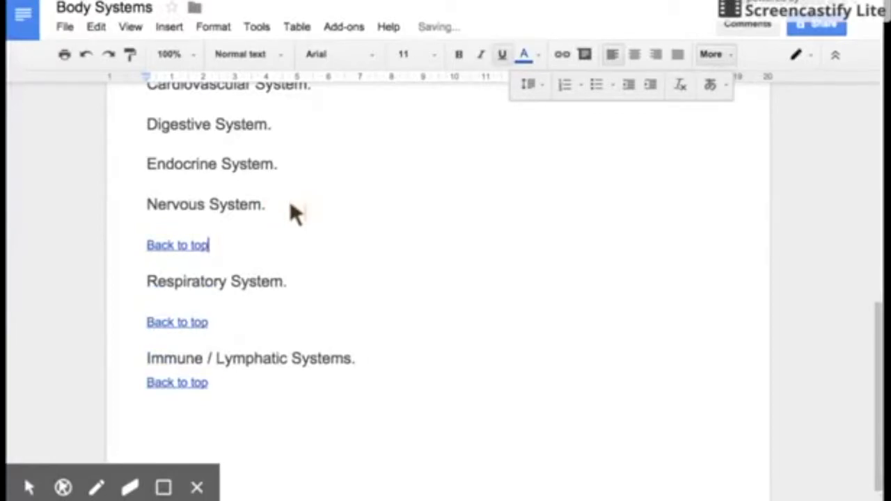
# - Test the "Back to top" links below Immune / Lymphatic Systems and Nervous System, following the Endocrine System contents link in between
pyautogui.click(186, 387)
pyautogui.click(205, 409)
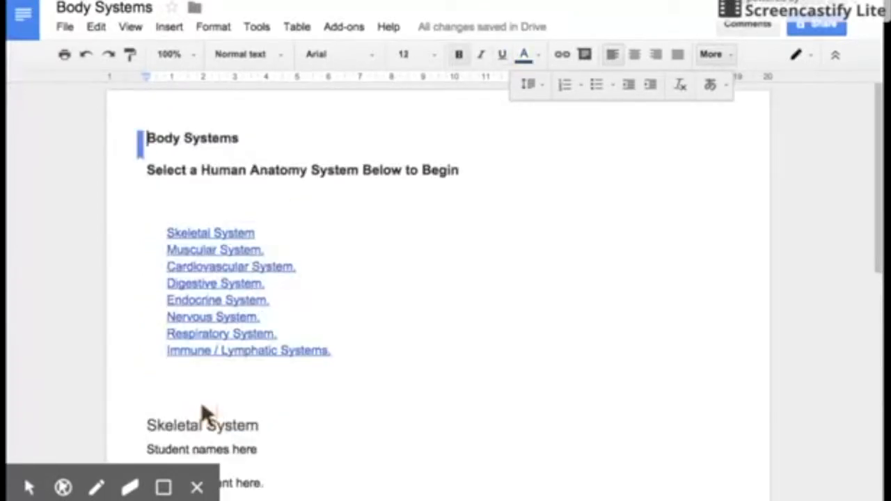
pyautogui.click(232, 298)
pyautogui.click(233, 322)
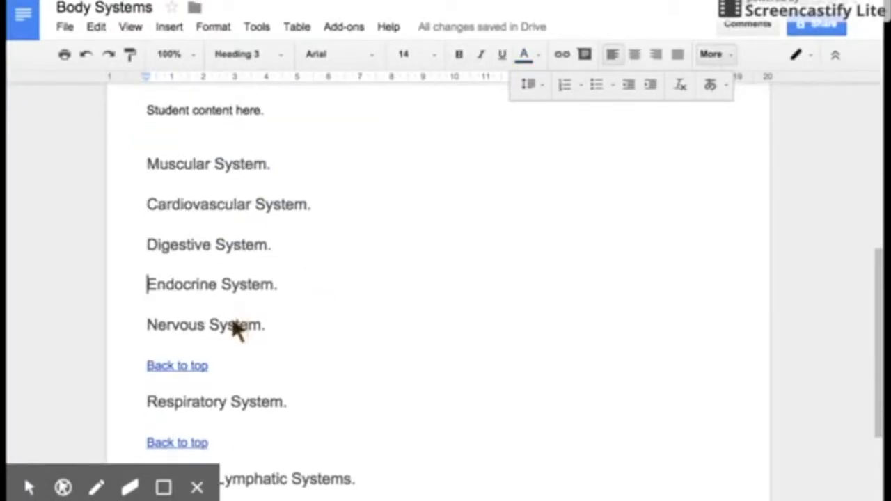
pyautogui.click(181, 363)
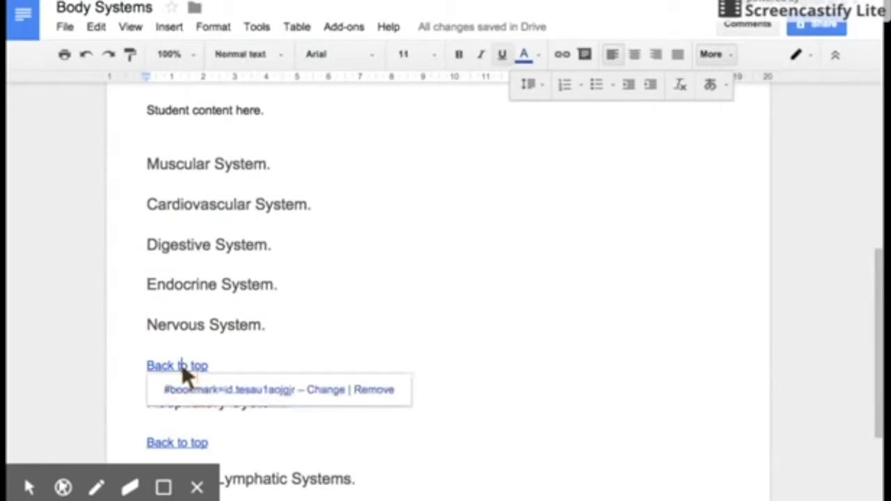
pyautogui.click(188, 391)
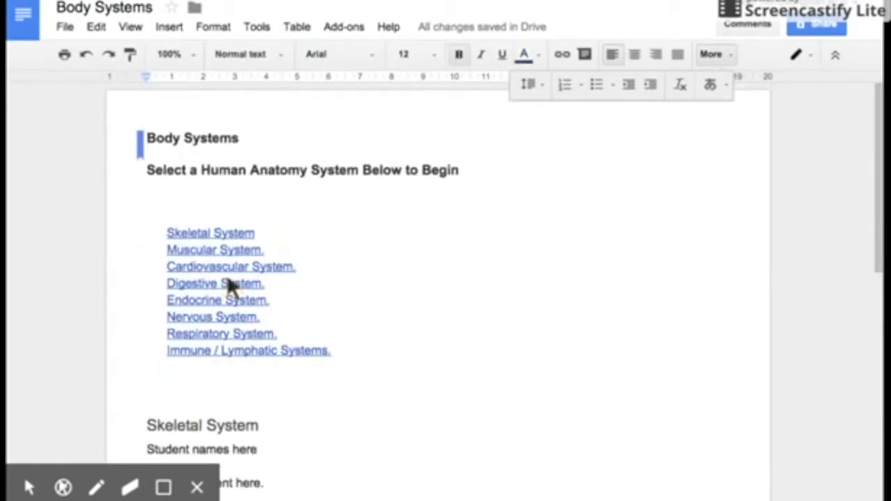
# - Follow the table of contents link to Muscular System and view the sections below it
pyautogui.click(238, 249)
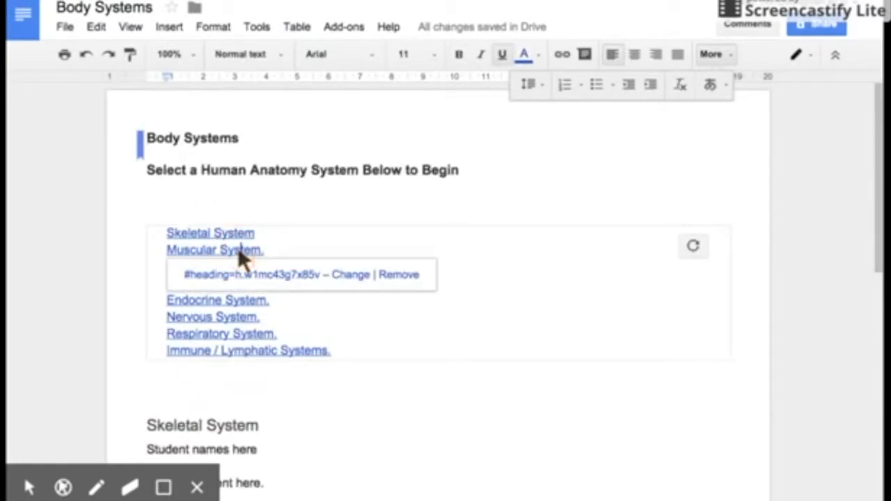
pyautogui.click(238, 276)
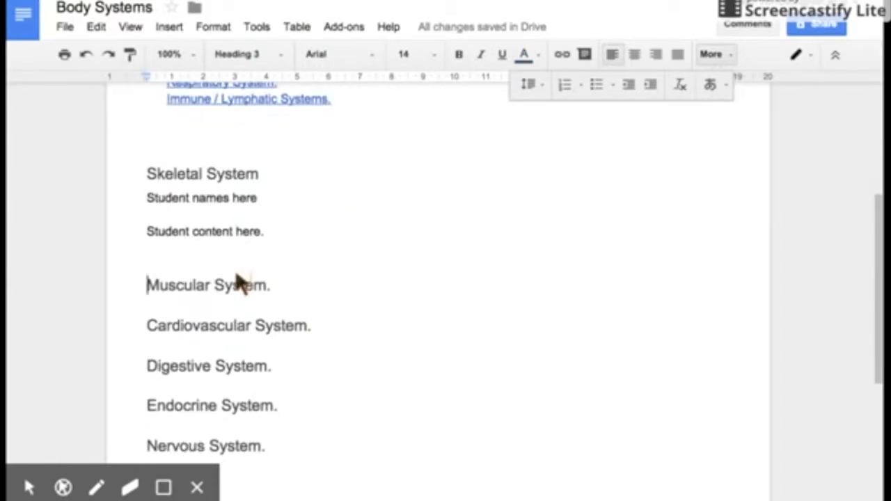
pyautogui.scroll(-3, 238, 283)
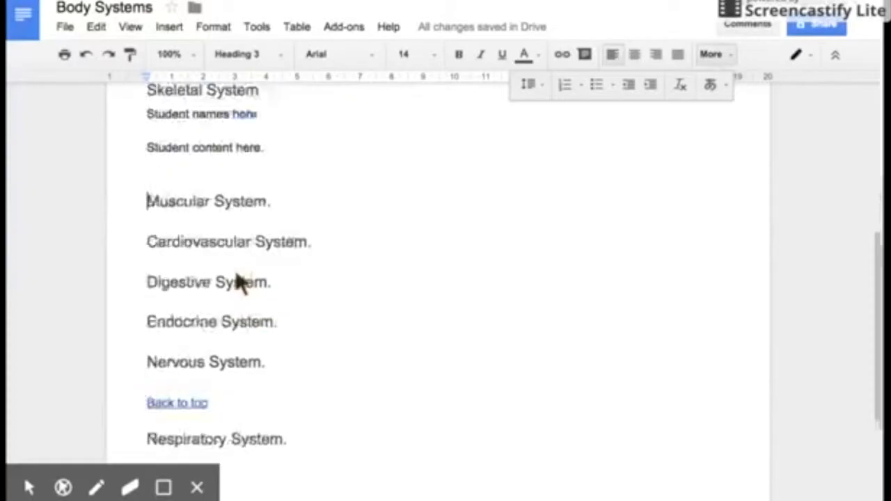